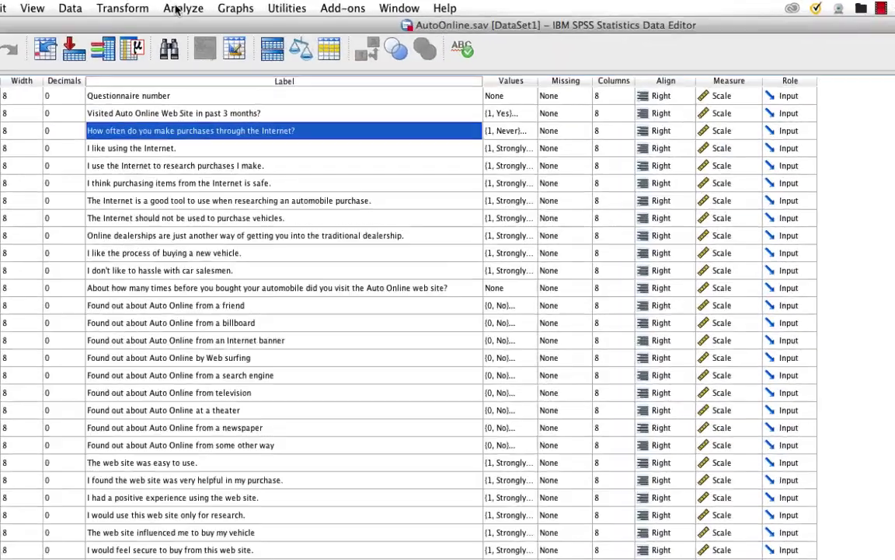
Step: In Compare Means > Means, put howoft in Dependent List and gender in Independent List
{"action": "left_click", "coordinate": [177, 9]}
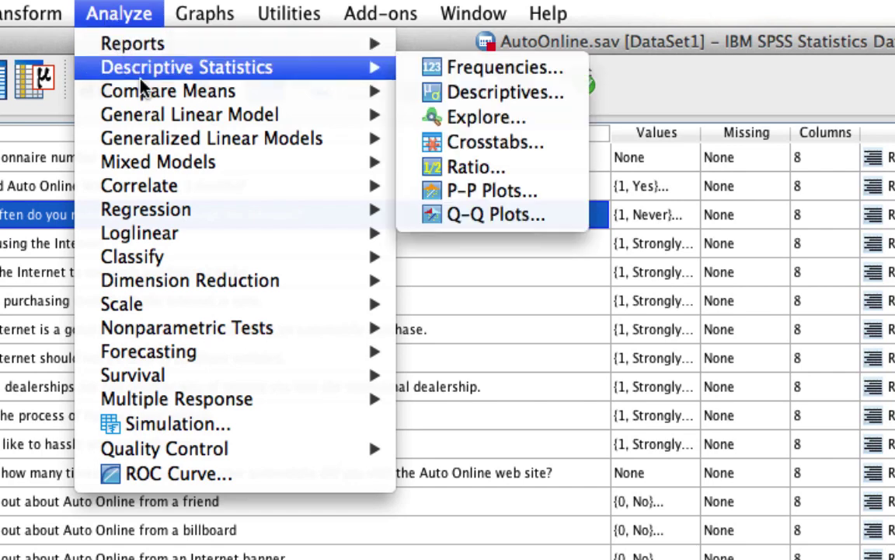
{"action": "mouse_move", "coordinate": [148, 99]}
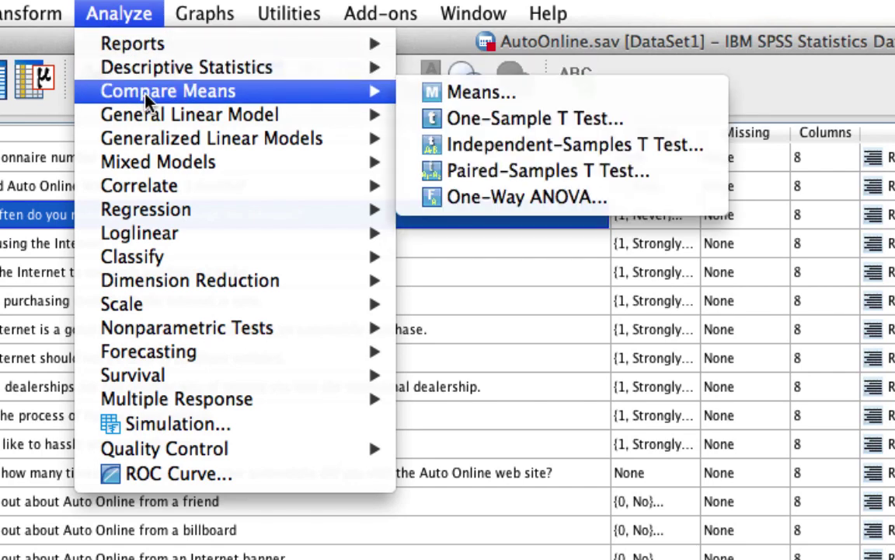
{"action": "left_click", "coordinate": [430, 94]}
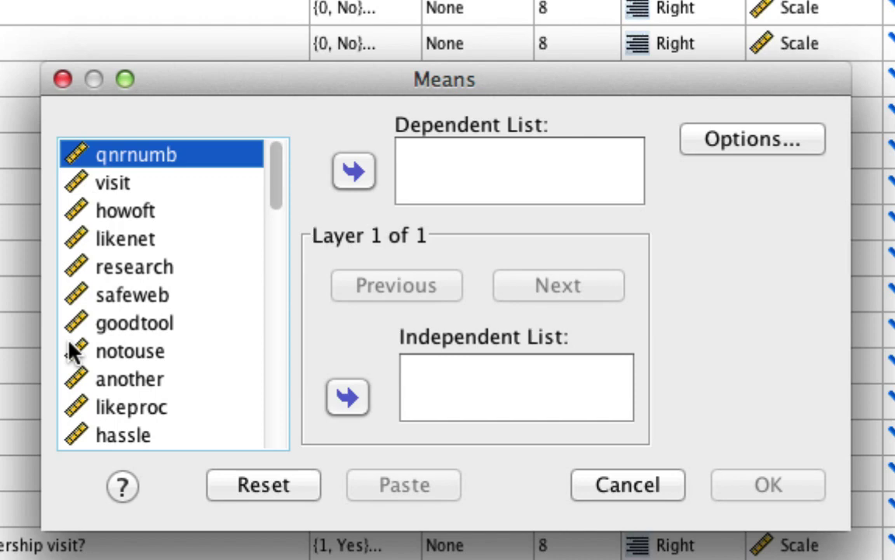
{"action": "left_click", "coordinate": [228, 404]}
{"action": "left_click", "coordinate": [126, 208]}
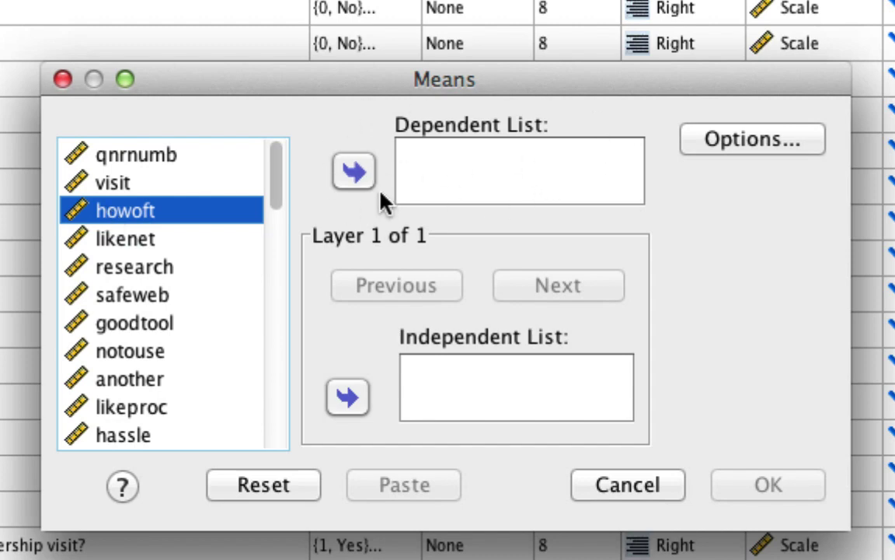
{"action": "left_click", "coordinate": [344, 187]}
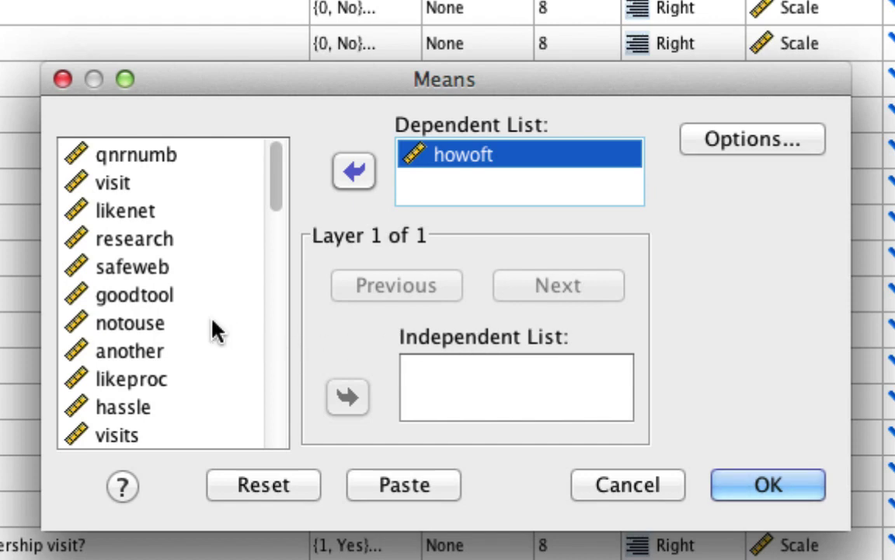
{"action": "left_click", "coordinate": [130, 269]}
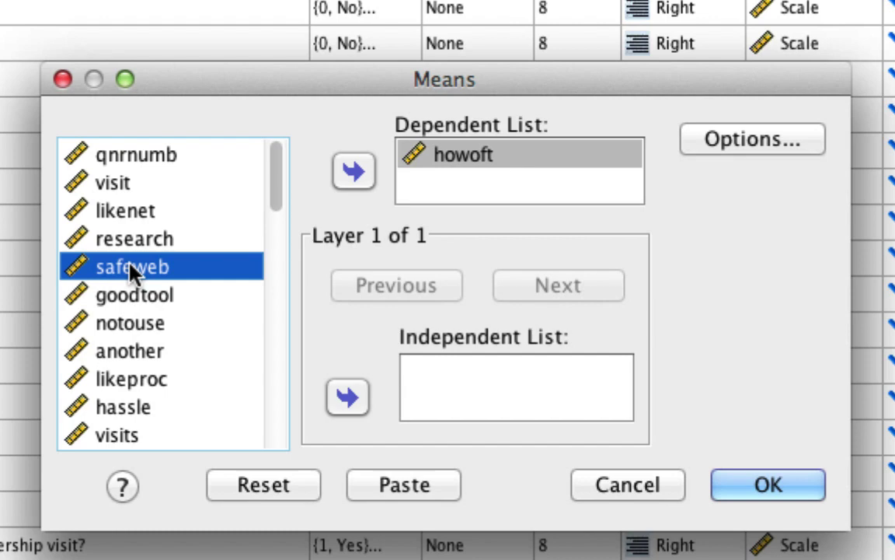
{"action": "key", "text": "g"}
{"action": "key", "text": "g"}
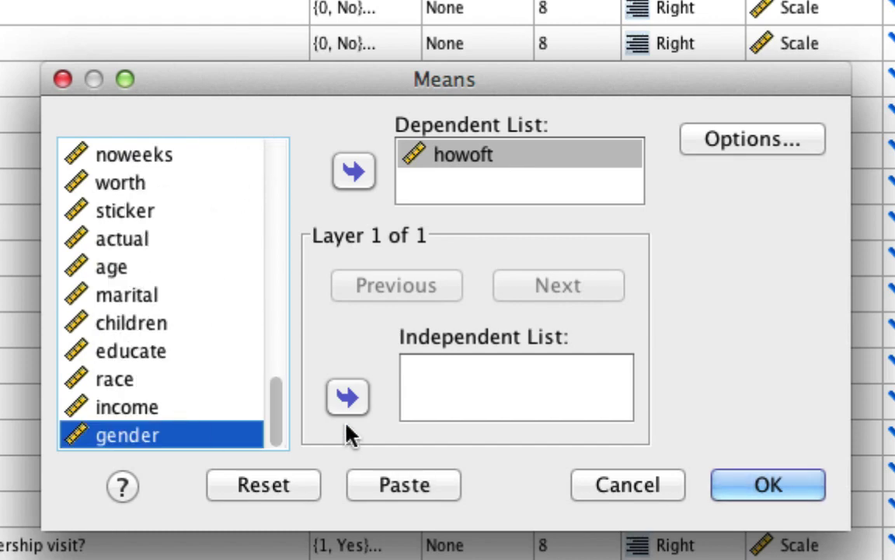
{"action": "left_click", "coordinate": [347, 400]}
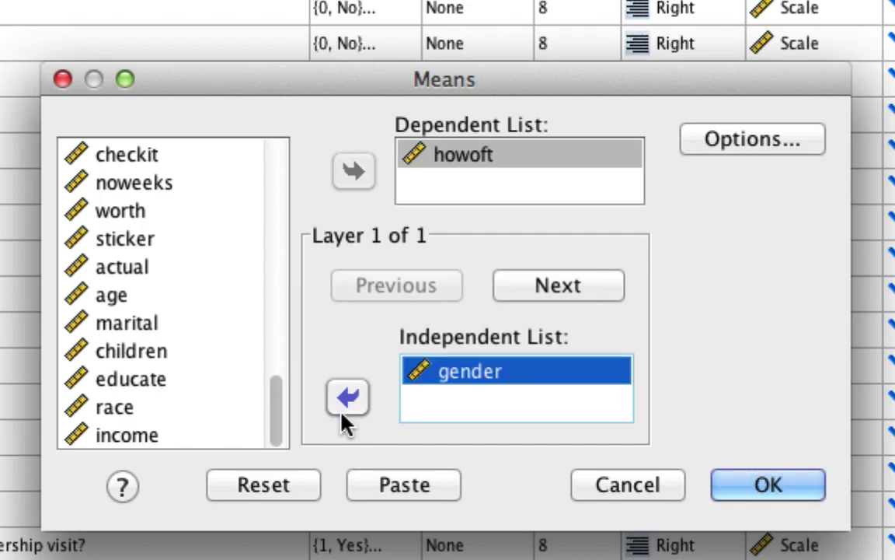
Step: Run the Means analysis and review the Report: howoft averages 2.97 males, 2.22 females
{"action": "left_click", "coordinate": [806, 506]}
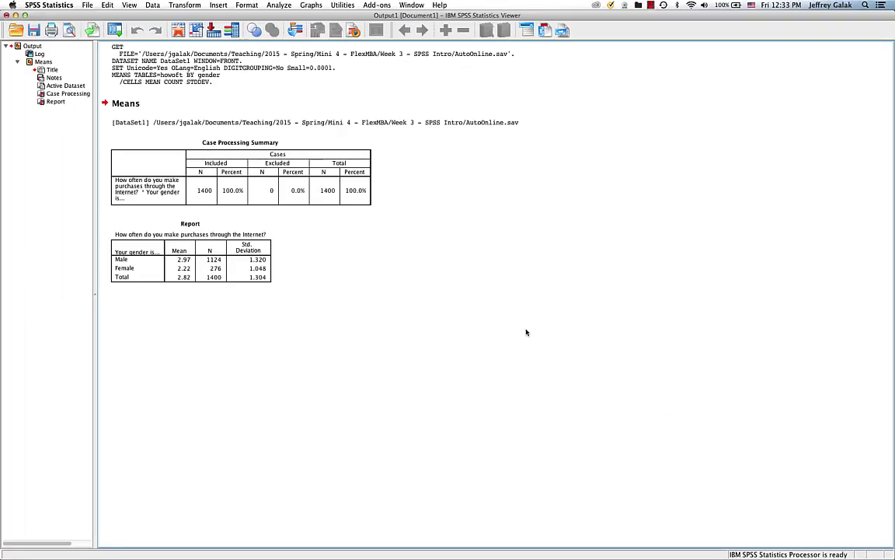
{"action": "left_click", "coordinate": [235, 279]}
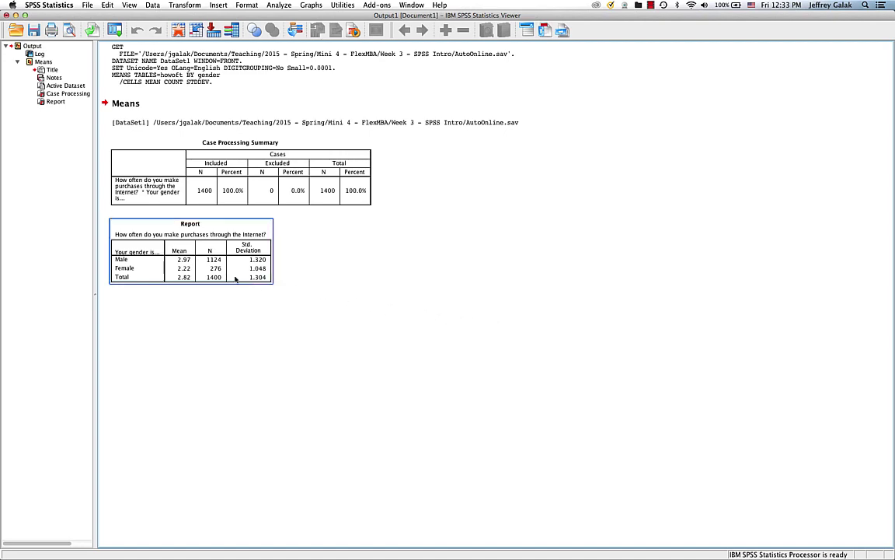
{"action": "left_click", "coordinate": [125, 195]}
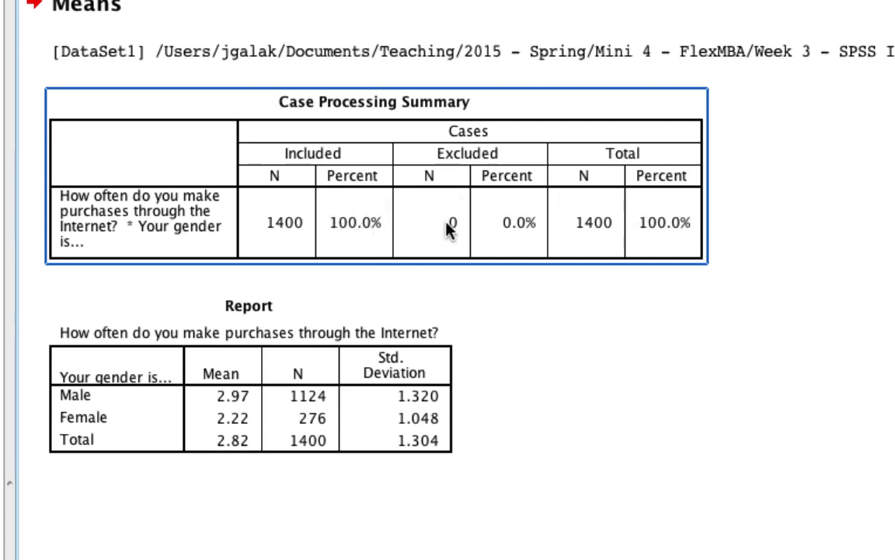
{"action": "left_click", "coordinate": [245, 413]}
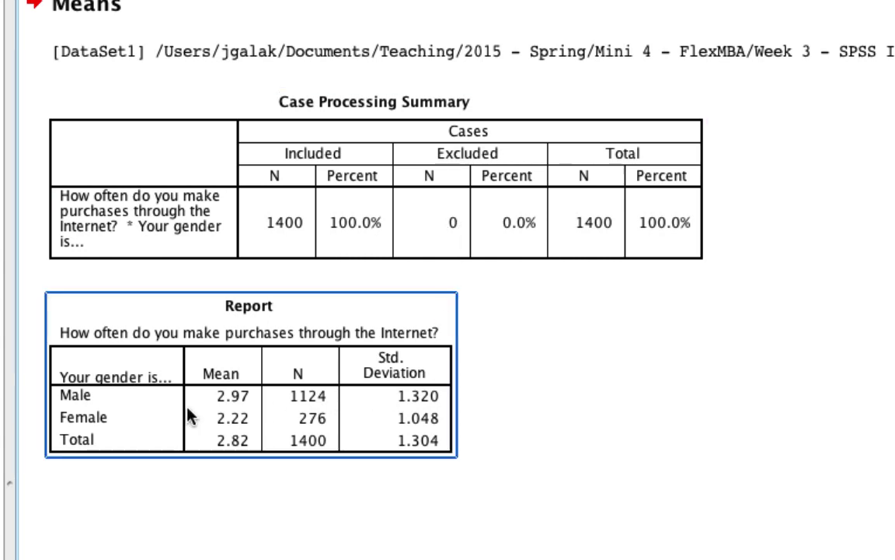
{"action": "left_click", "coordinate": [189, 416]}
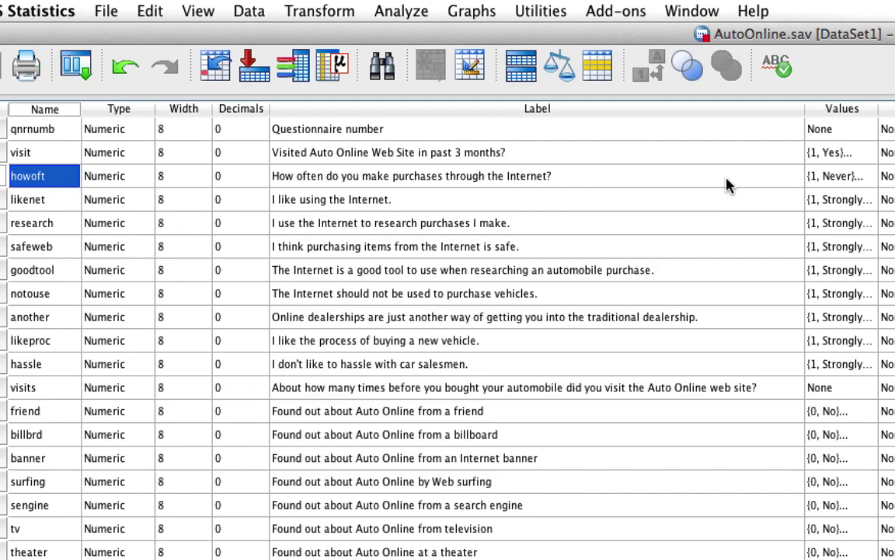
{"action": "left_click", "coordinate": [827, 177]}
{"action": "left_click", "coordinate": [843, 176]}
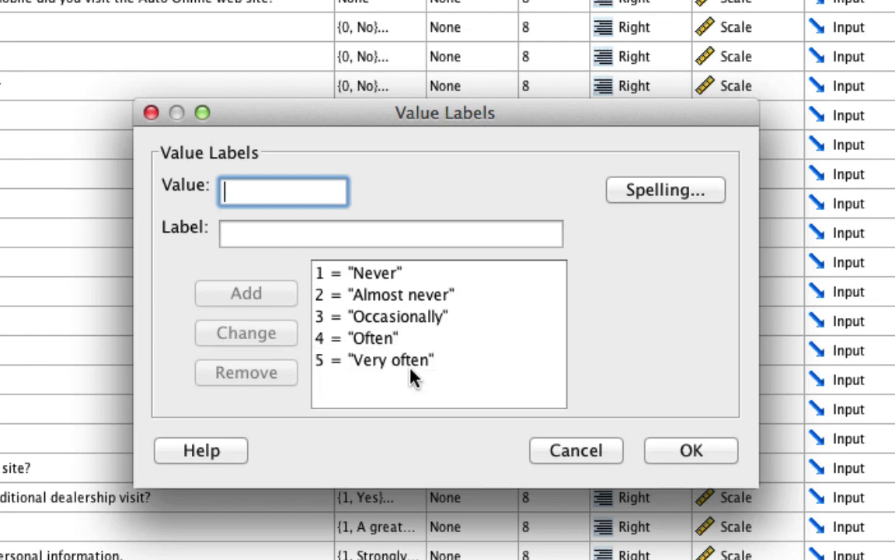
{"action": "left_click", "coordinate": [564, 450]}
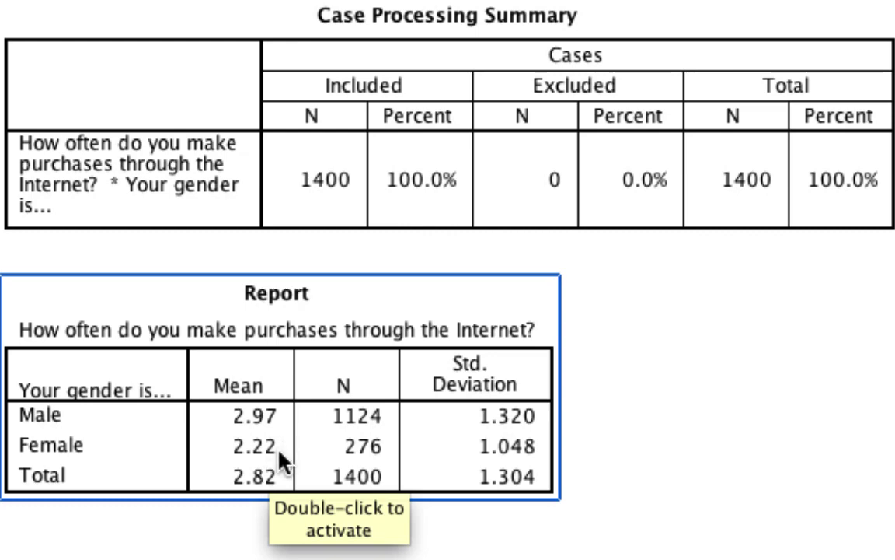
Step: Rerun Means by gender with safeweb, goodtool and notouse added to the dependent list
{"action": "left_click", "coordinate": [109, 14]}
{"action": "mouse_move", "coordinate": [404, 106]}
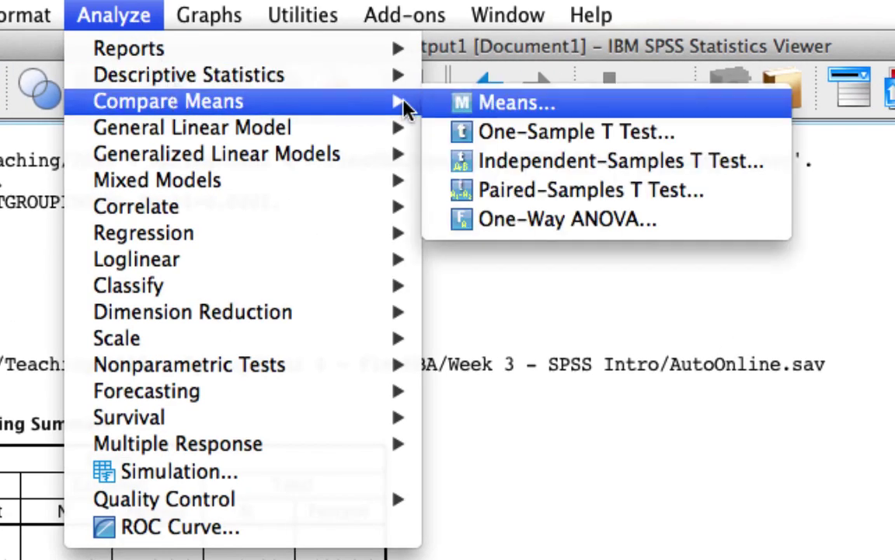
{"action": "left_click", "coordinate": [447, 104]}
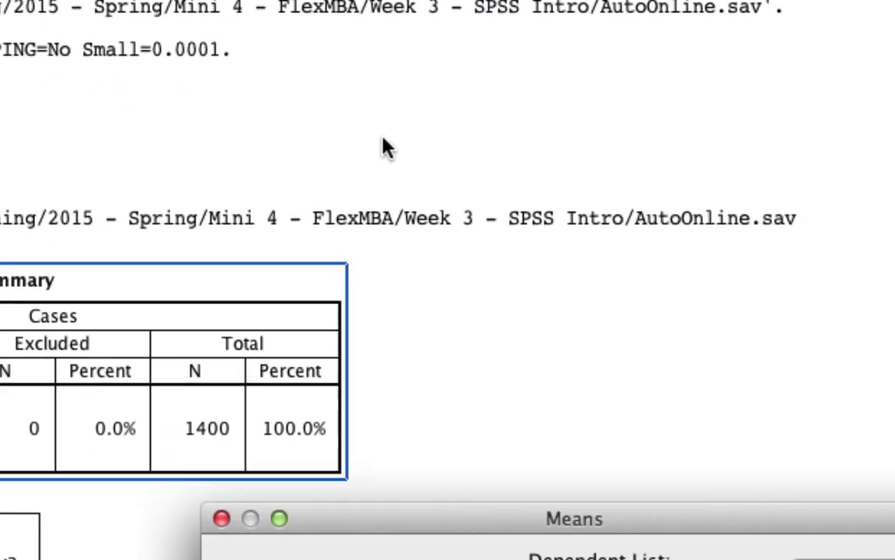
{"action": "left_click", "coordinate": [138, 244]}
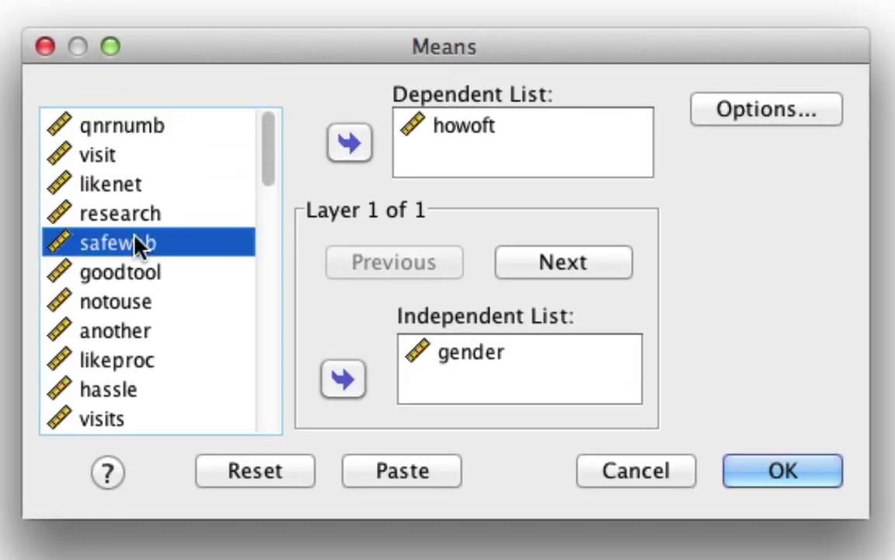
{"action": "left_click", "coordinate": [148, 301], "text": "shift"}
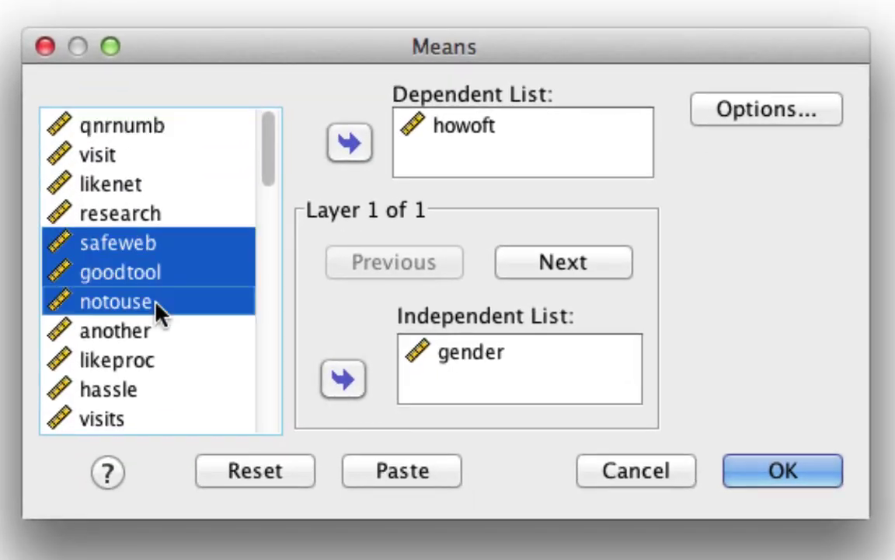
{"action": "left_click", "coordinate": [342, 148]}
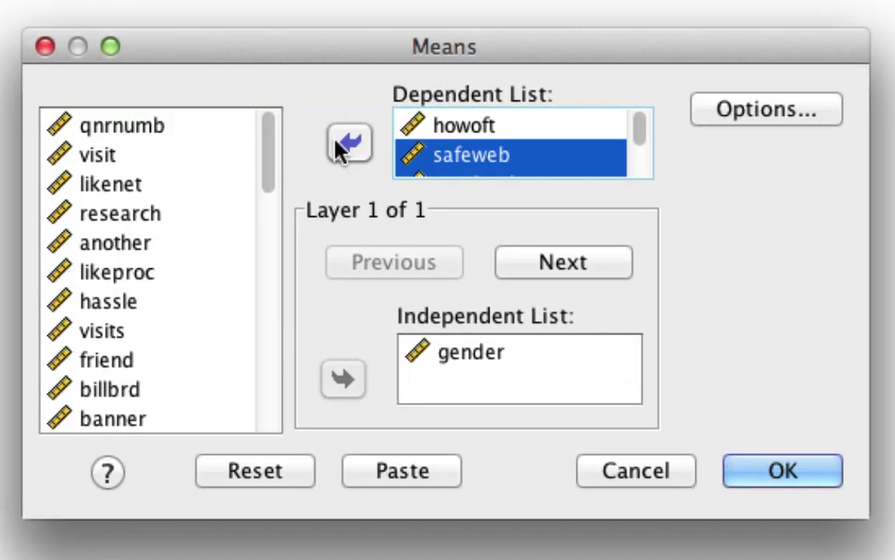
{"action": "left_click", "coordinate": [751, 474]}
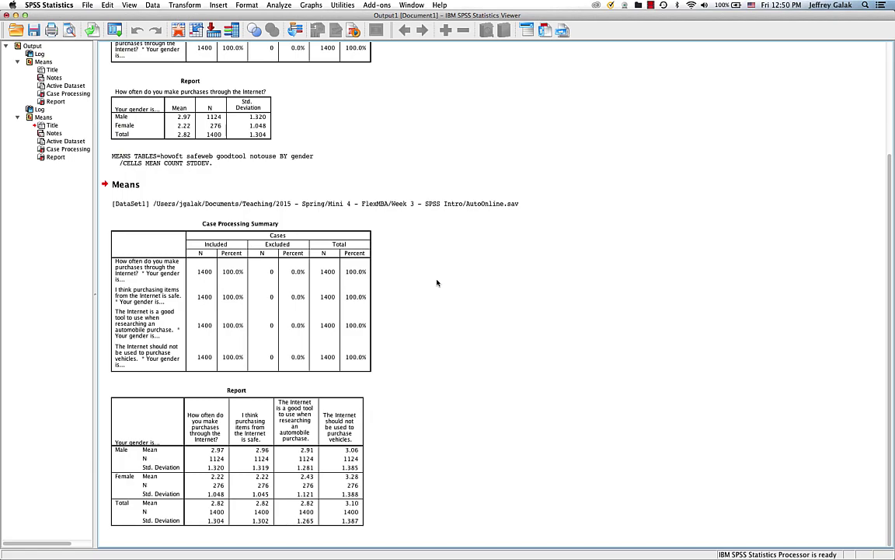
Step: Run Descriptive Statistics > Frequencies on the friend and billbrd variables
{"action": "left_click", "coordinate": [279, 5]}
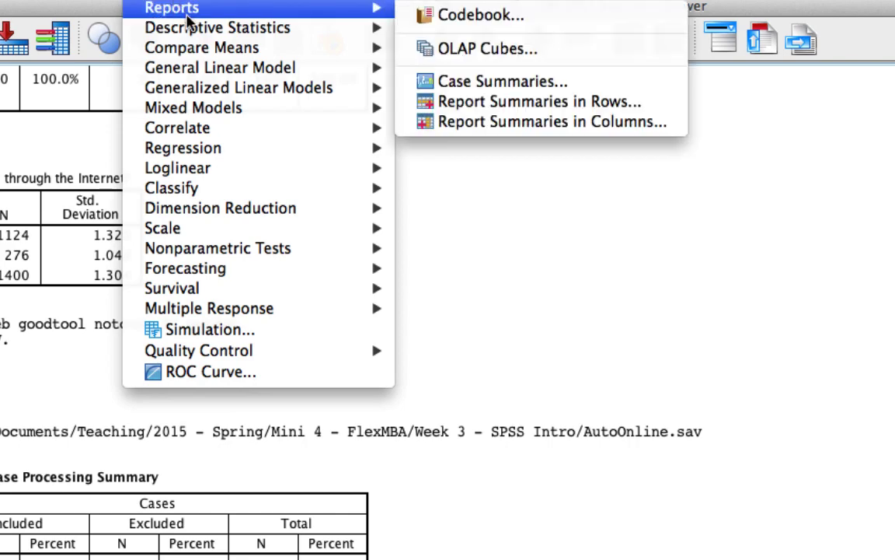
{"action": "mouse_move", "coordinate": [191, 28]}
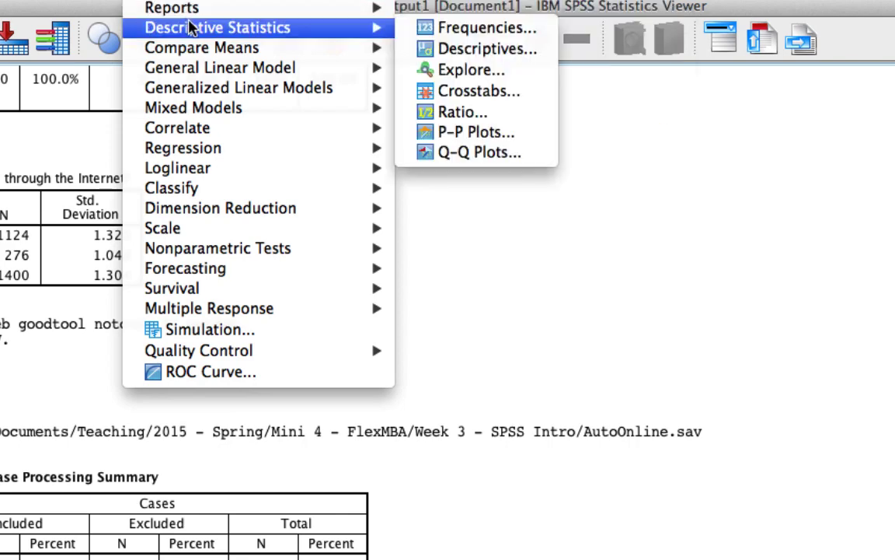
{"action": "left_click", "coordinate": [427, 31]}
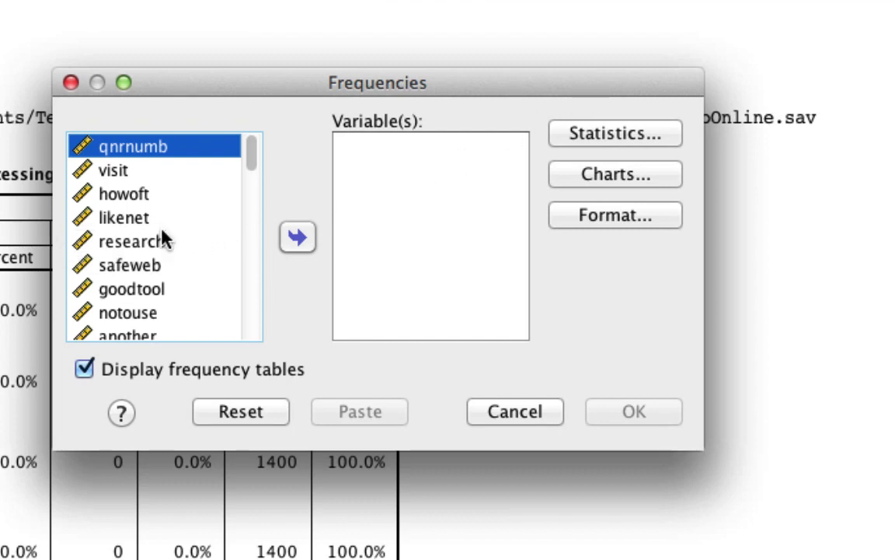
{"action": "key", "text": "f"}
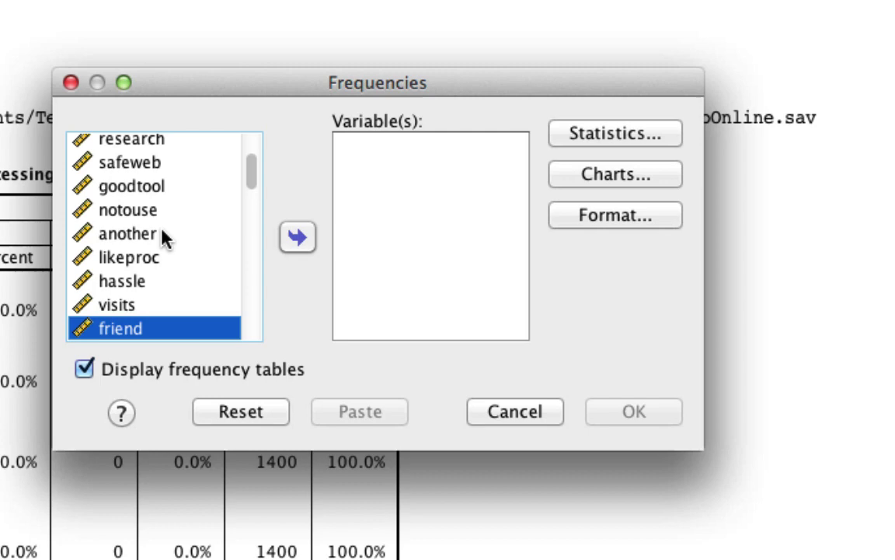
{"action": "left_click", "coordinate": [303, 247]}
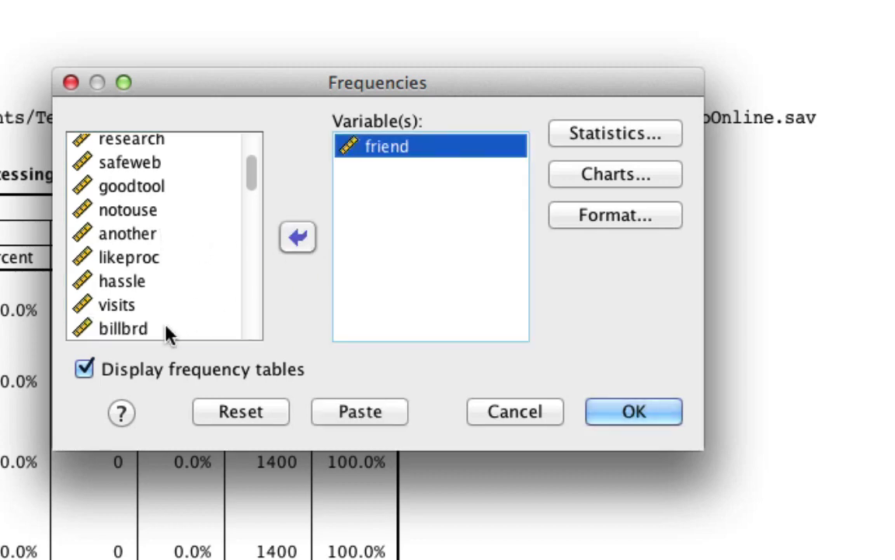
{"action": "left_click", "coordinate": [156, 328]}
{"action": "left_click", "coordinate": [298, 237]}
{"action": "left_click", "coordinate": [634, 412]}
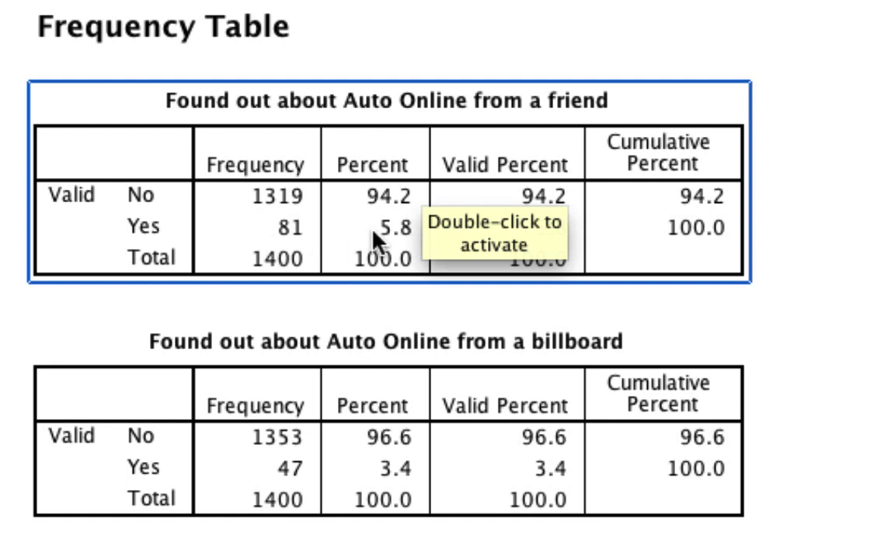
Step: Select the billboard frequency table showing 47 cases (3.4%)
{"action": "left_click", "coordinate": [295, 359]}
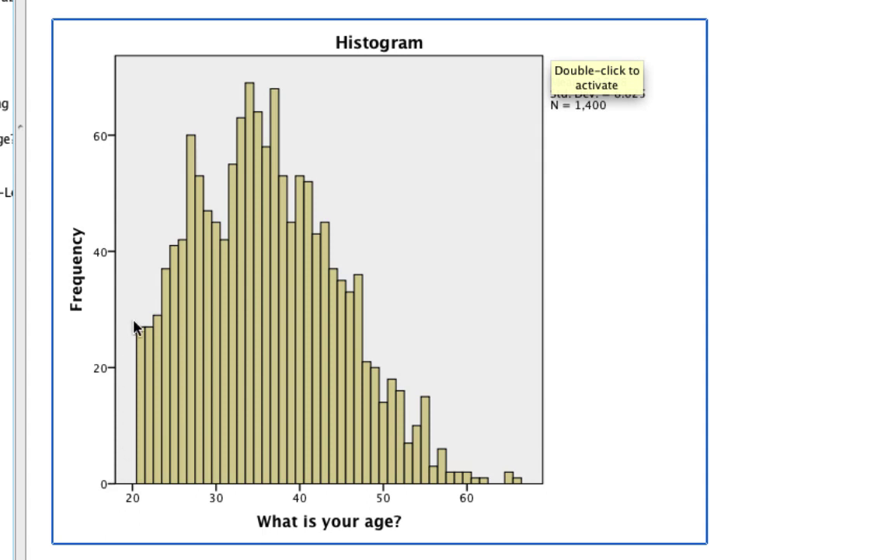
Step: Open the age histogram (mean 36.08, std. dev. 8.625, N = 1,400) for editing
{"action": "double_click", "coordinate": [116, 507]}
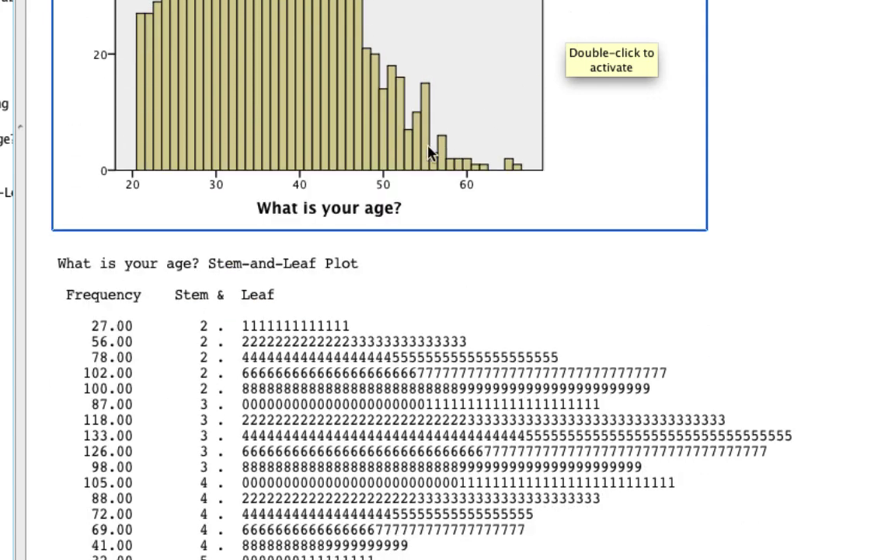
Step: Select the age stem-and-leaf plot and scroll down to the boxplot with outliers above 60
{"action": "left_click", "coordinate": [423, 314]}
{"action": "scroll", "coordinate": [366, 467], "scroll_direction": "down", "scroll_amount": 5}
{"action": "scroll", "coordinate": [344, 276], "scroll_direction": "down", "scroll_amount": 10}
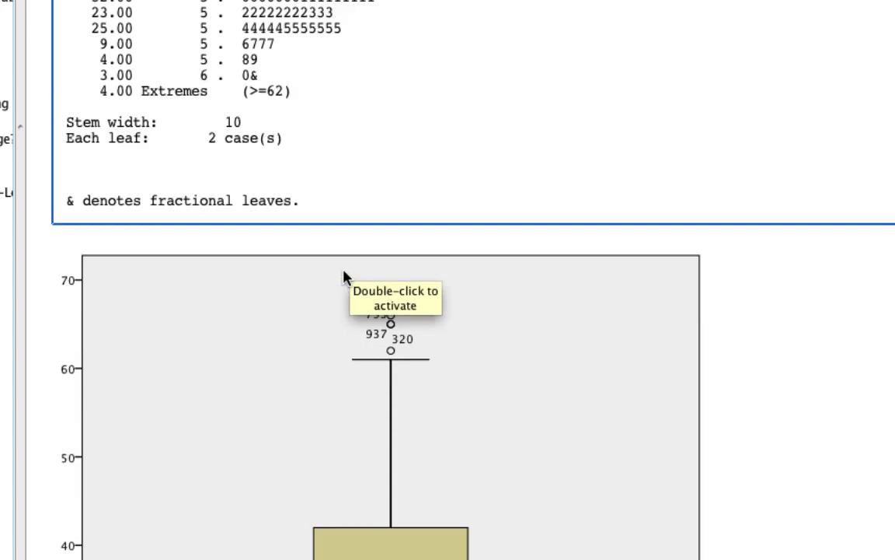
{"action": "scroll", "coordinate": [377, 311], "scroll_direction": "down", "scroll_amount": 1}
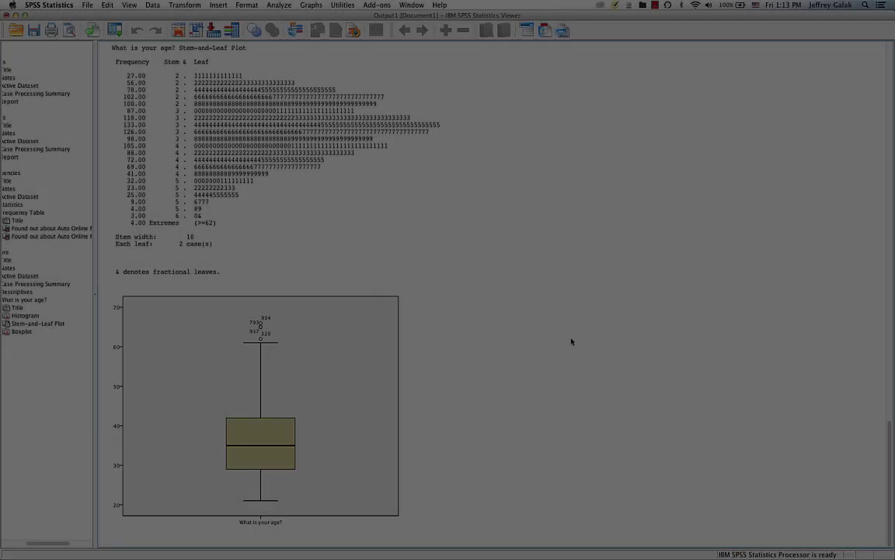
Step: Run a Bivariate Pearson correlation of howoft and helpful (r = .060, p = .026)
{"action": "left_click", "coordinate": [278, 5]}
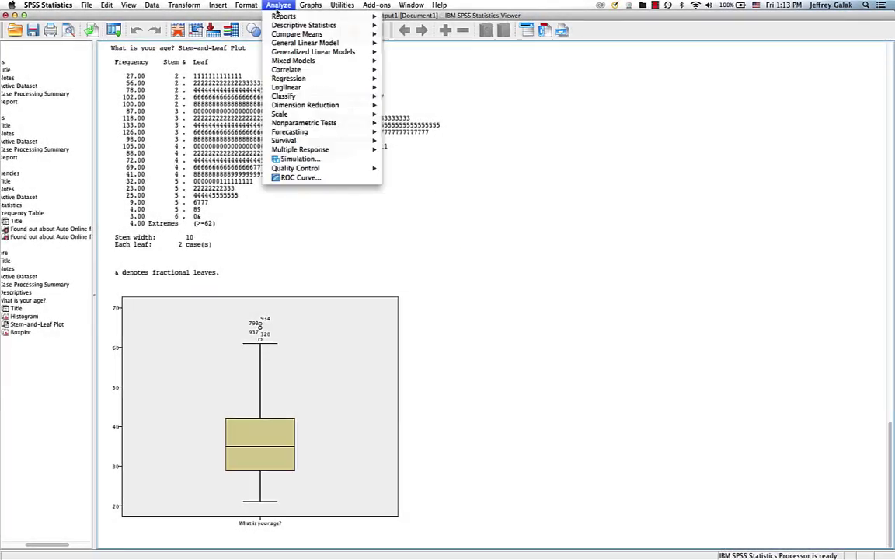
{"action": "mouse_move", "coordinate": [330, 69]}
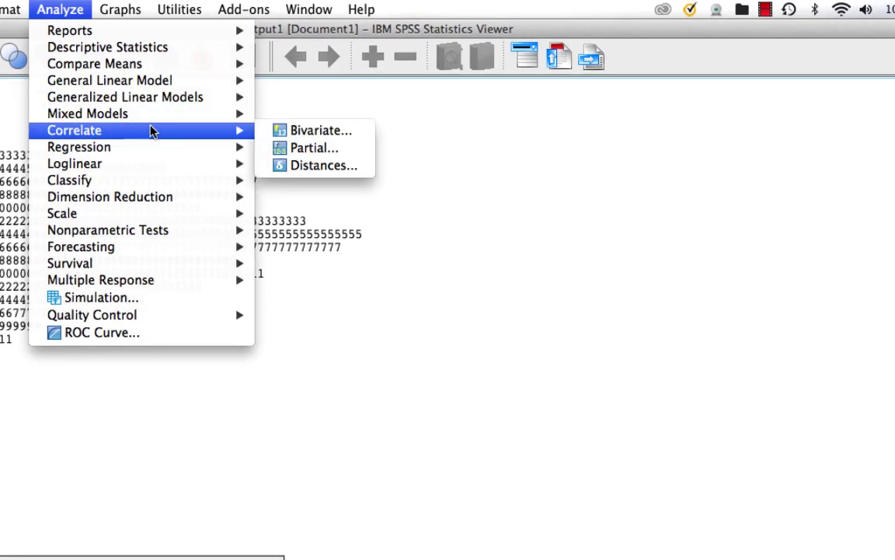
{"action": "left_click", "coordinate": [301, 133]}
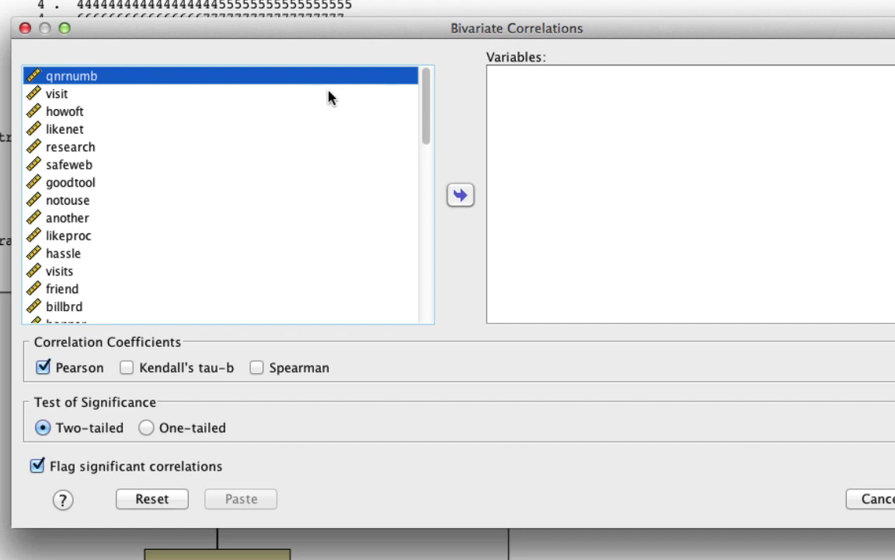
{"action": "left_click", "coordinate": [64, 113]}
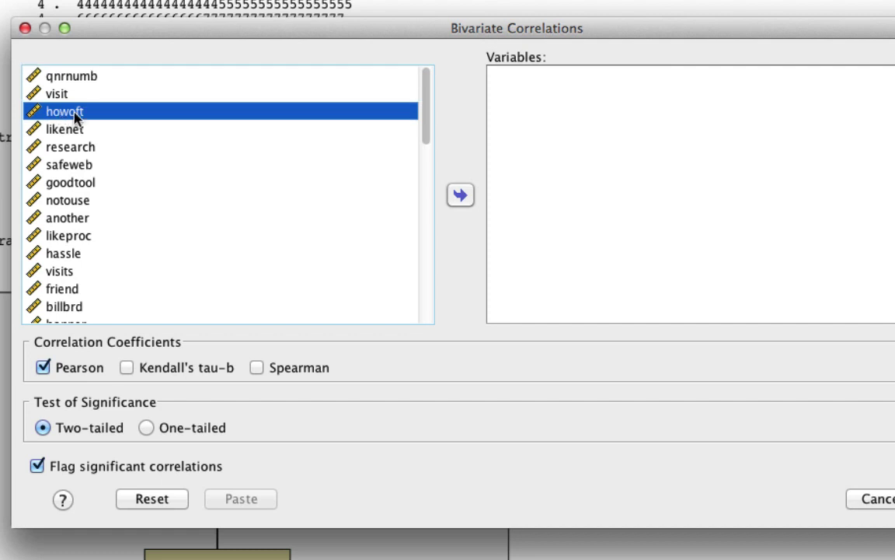
{"action": "left_click", "coordinate": [456, 203]}
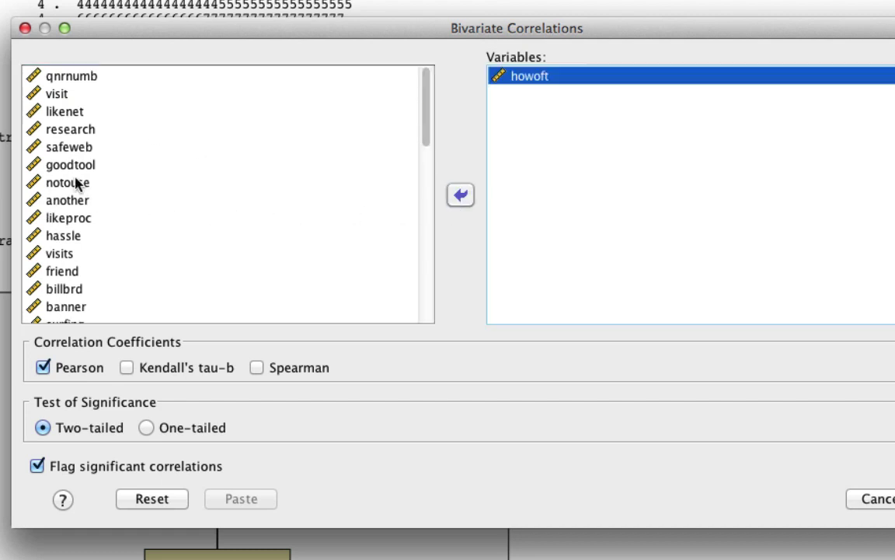
{"action": "left_click", "coordinate": [69, 171]}
{"action": "key", "text": "Down"}
{"action": "key", "text": "Down"}
{"action": "key", "text": "Down"}
{"action": "key", "text": "Down"}
{"action": "key", "text": "Down"}
{"action": "key", "text": "Down"}
{"action": "key", "text": "Down"}
{"action": "key", "text": "Down"}
{"action": "key", "text": "Down"}
{"action": "key", "text": "Down"}
{"action": "key", "text": "Down"}
{"action": "key", "text": "Down"}
{"action": "key", "text": "Down"}
{"action": "key", "text": "Down"}
{"action": "key", "text": "Down"}
{"action": "key", "text": "Down"}
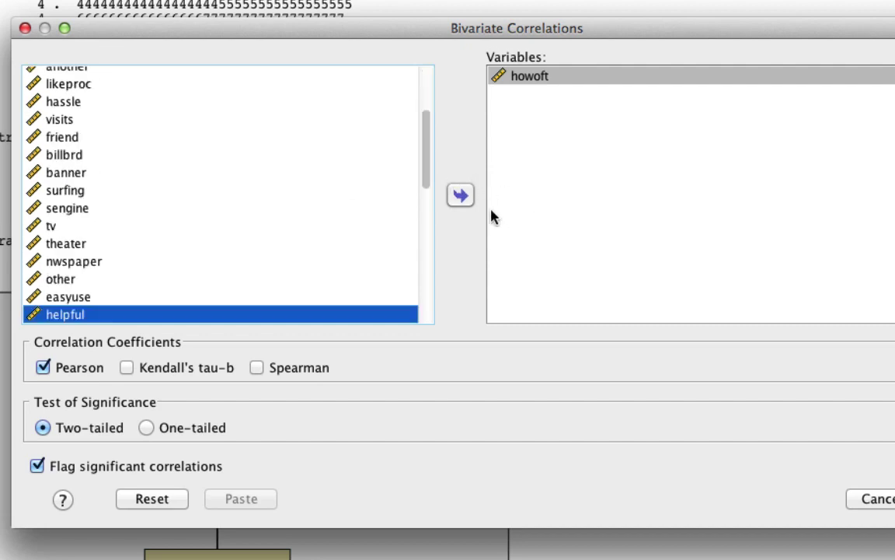
{"action": "left_click", "coordinate": [459, 199]}
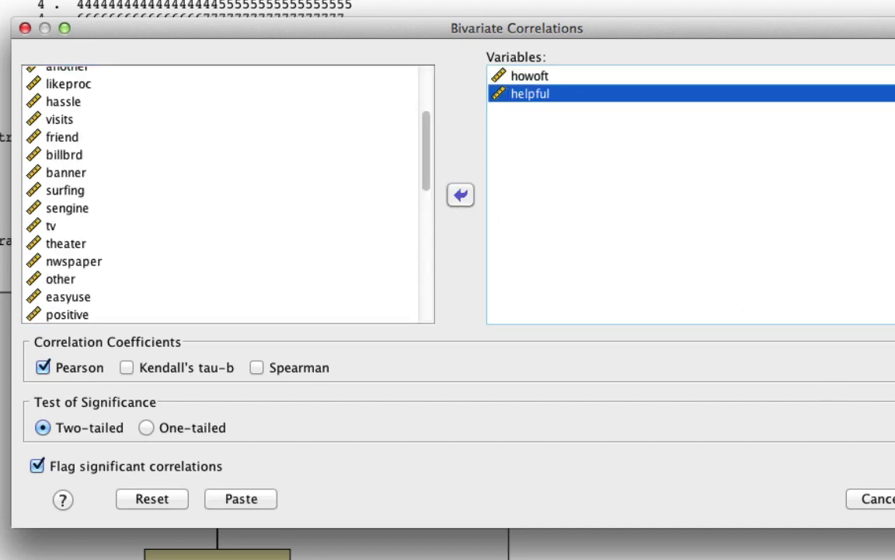
{"action": "key", "text": "Return"}
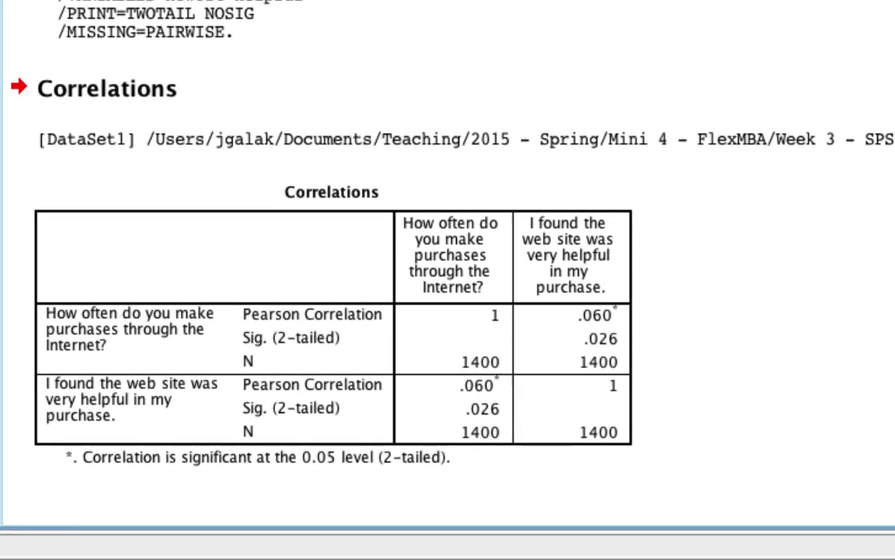
{"action": "left_click", "coordinate": [62, 377]}
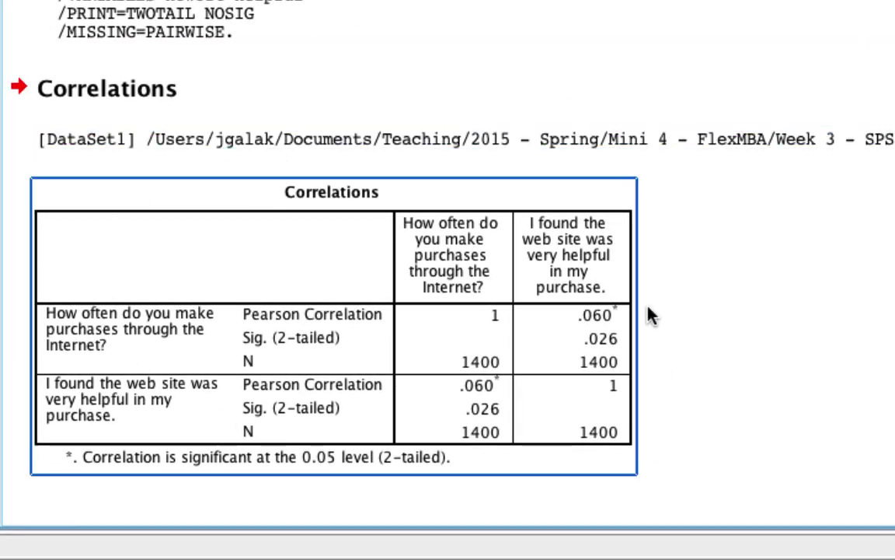
{"action": "left_click", "coordinate": [374, 505]}
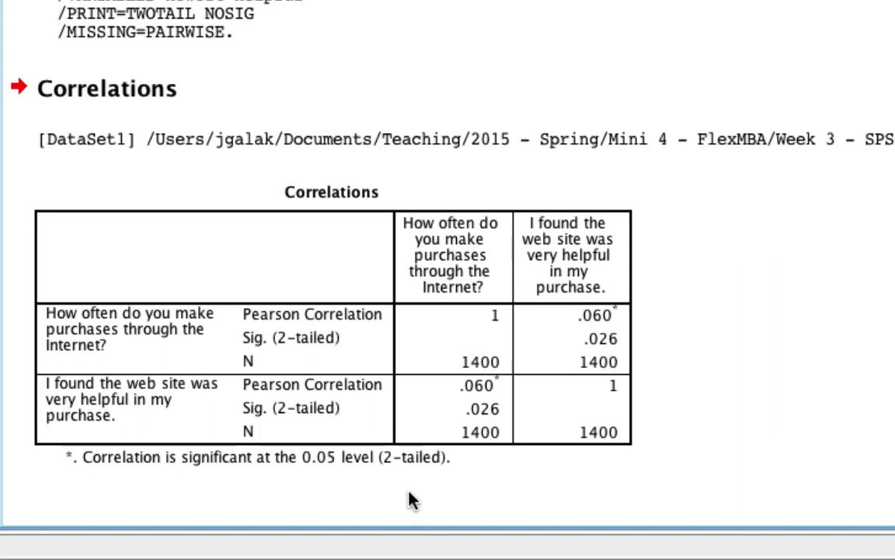
{"action": "left_click", "coordinate": [129, 361]}
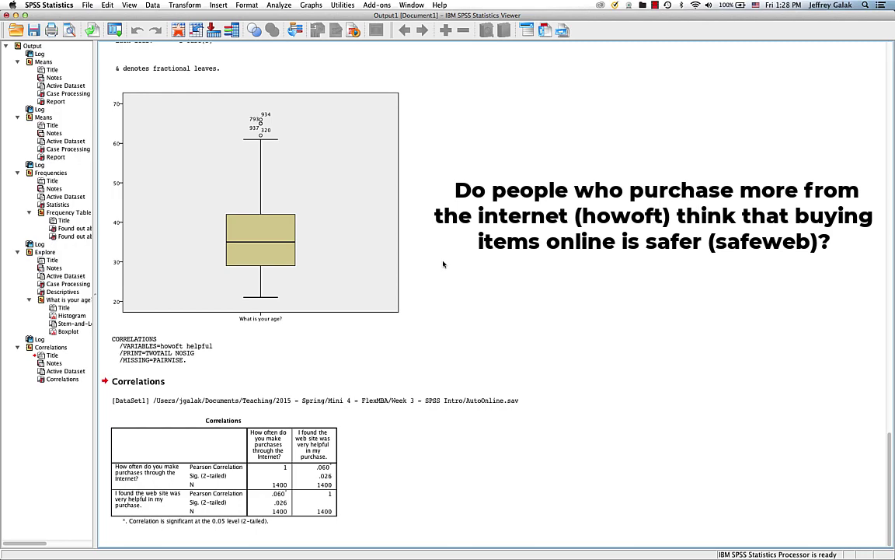
Step: Reset Bivariate Correlations, correlate howoft with safeweb, and select the resulting table (r = .978)
{"action": "left_click", "coordinate": [279, 5]}
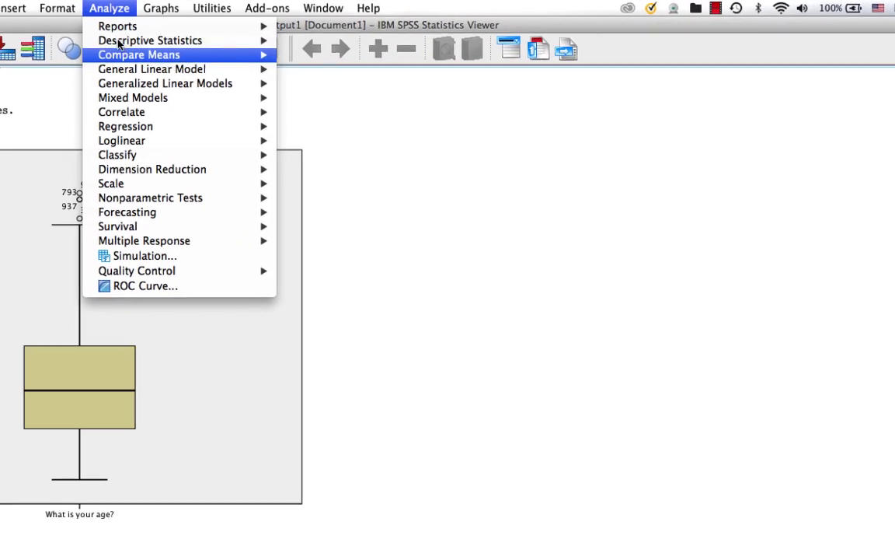
{"action": "mouse_move", "coordinate": [139, 114]}
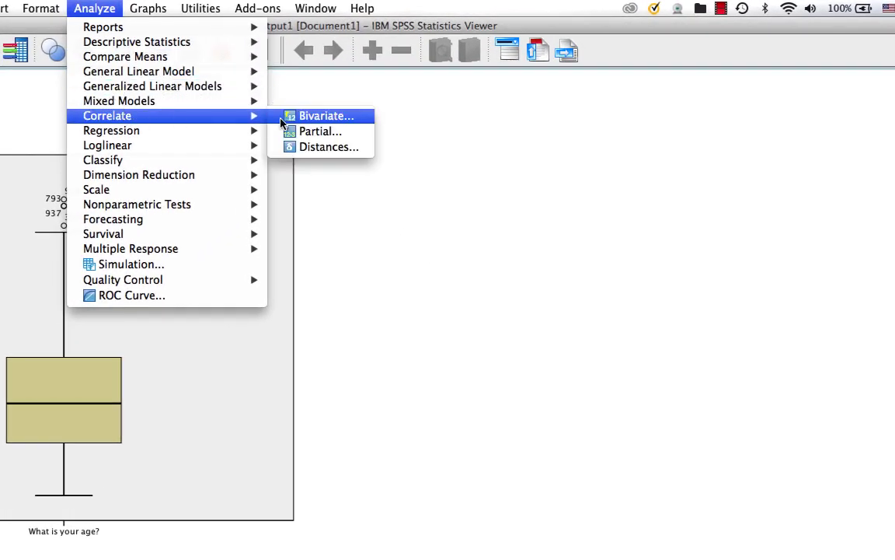
{"action": "left_click", "coordinate": [281, 117]}
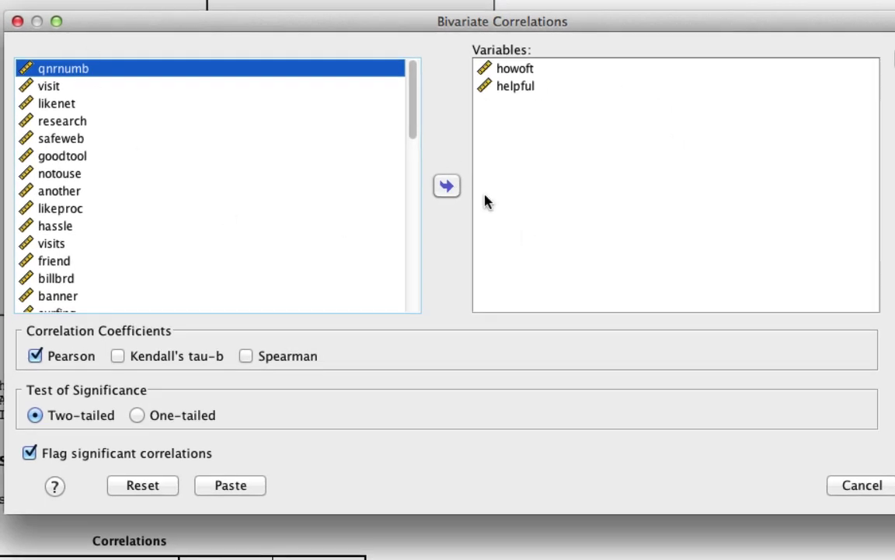
{"action": "left_click", "coordinate": [146, 488]}
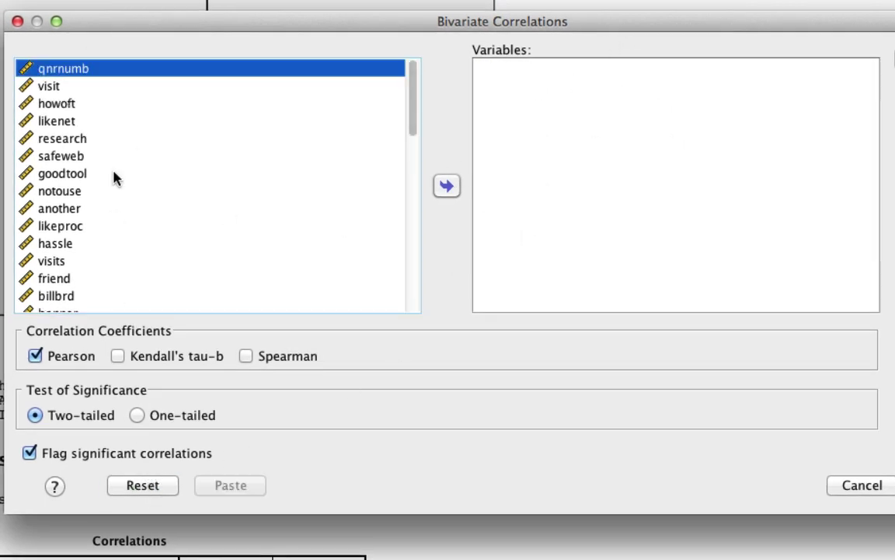
{"action": "left_click", "coordinate": [133, 104]}
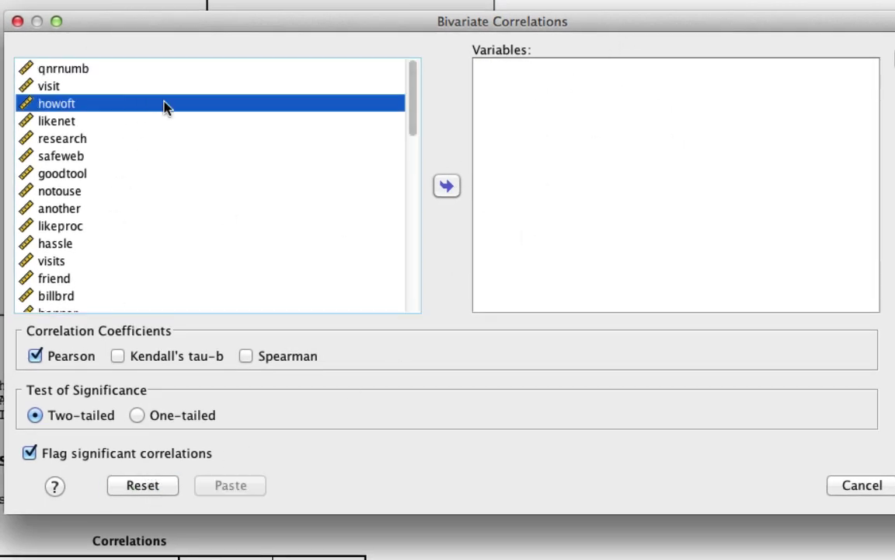
{"action": "left_click", "coordinate": [448, 188]}
{"action": "left_click", "coordinate": [116, 140]}
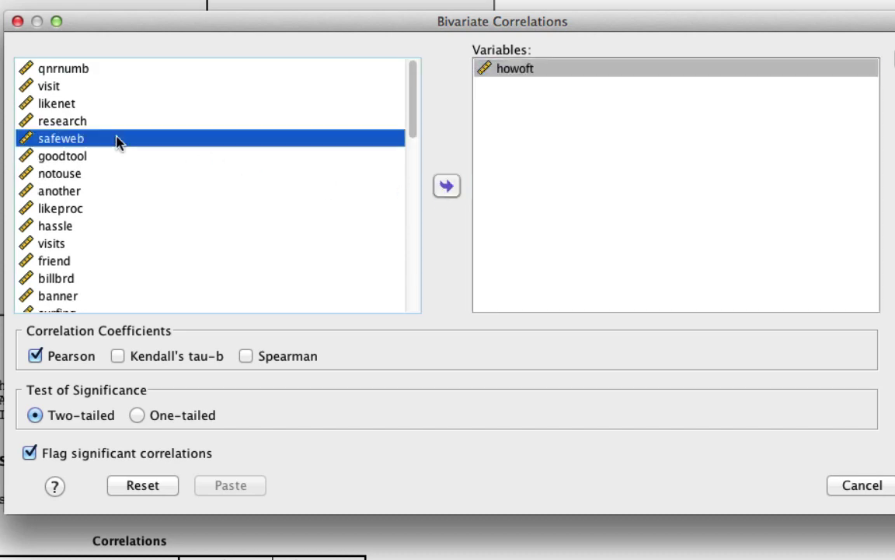
{"action": "left_click", "coordinate": [447, 186]}
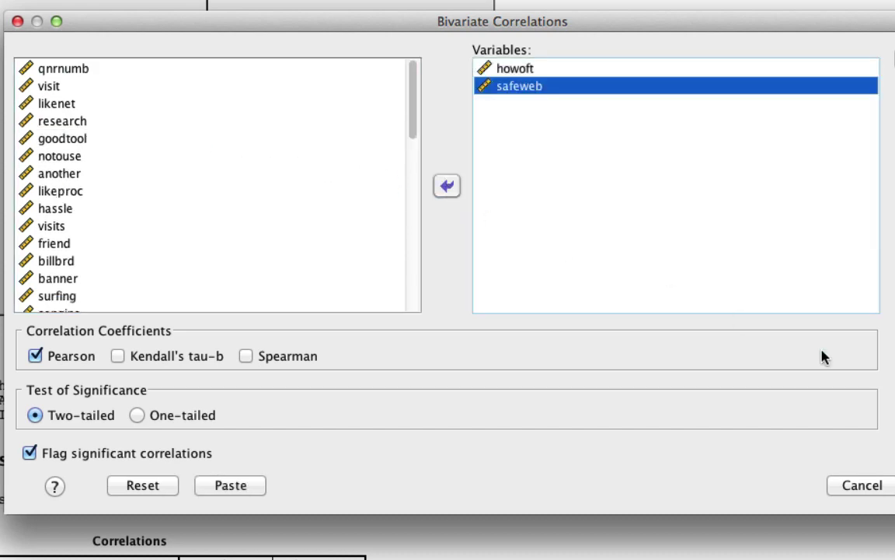
{"action": "key", "text": "Return"}
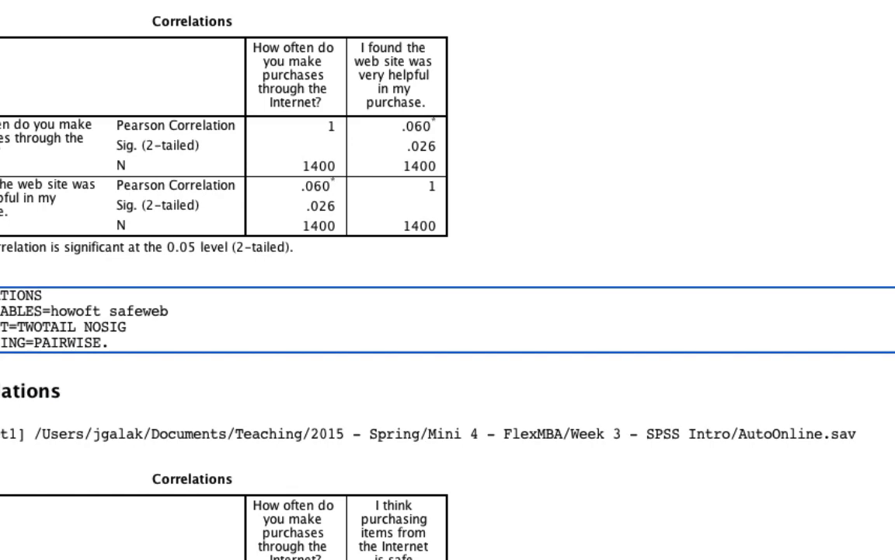
{"action": "left_click", "coordinate": [570, 357]}
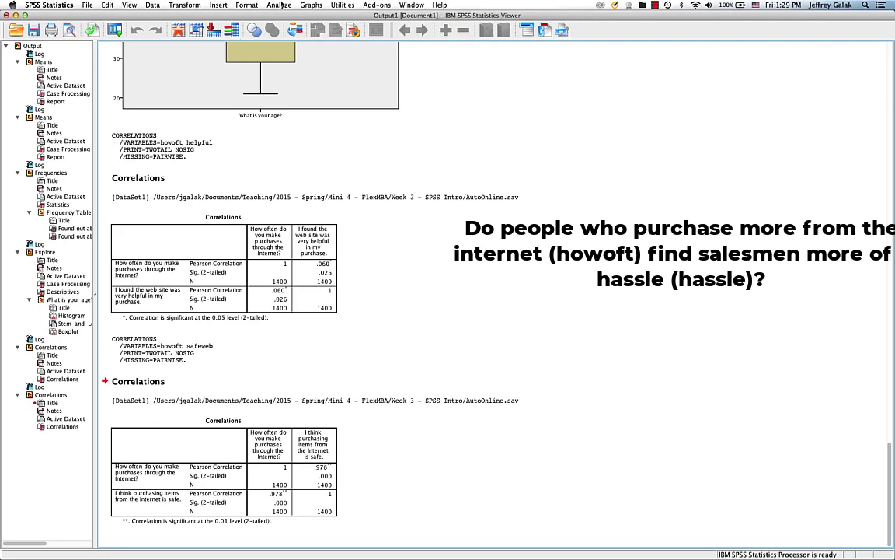
Step: Replace safeweb with hassle in Bivariate Correlations and correlate it with howoft (r = -.033)
{"action": "left_click", "coordinate": [280, 6]}
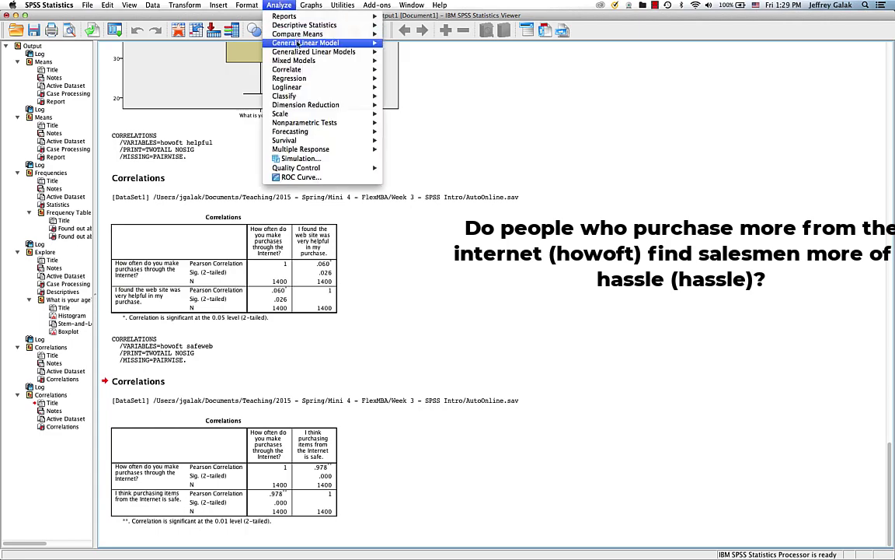
{"action": "mouse_move", "coordinate": [327, 69]}
{"action": "left_click", "coordinate": [415, 70]}
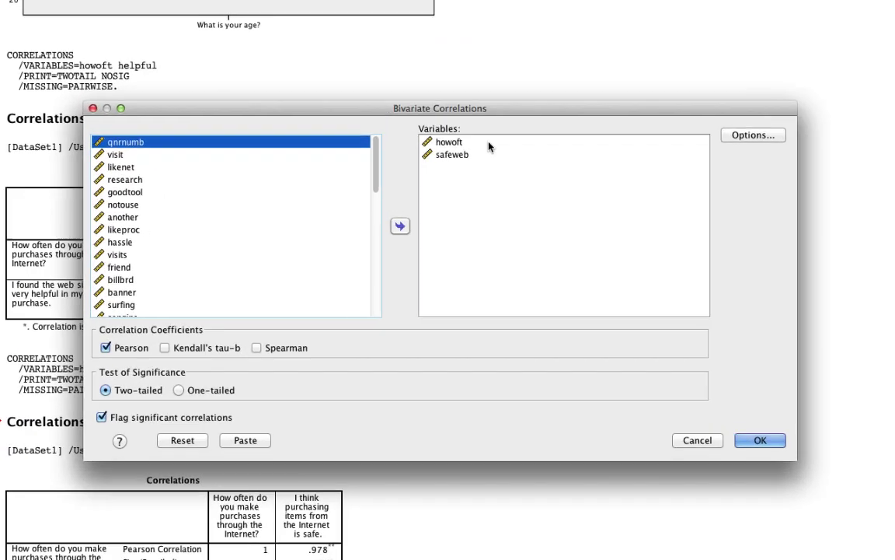
{"action": "left_click", "coordinate": [397, 205]}
{"action": "left_click", "coordinate": [374, 250]}
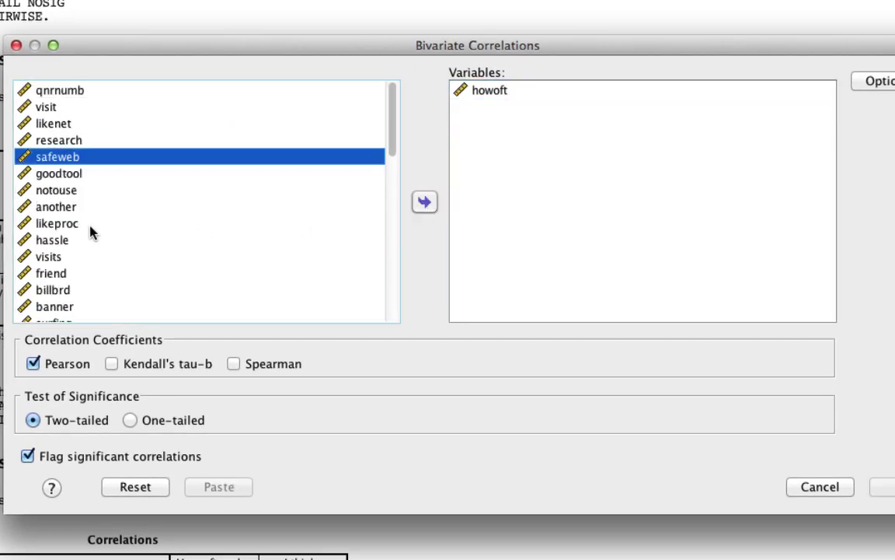
{"action": "left_click", "coordinate": [66, 241]}
{"action": "left_click", "coordinate": [424, 201]}
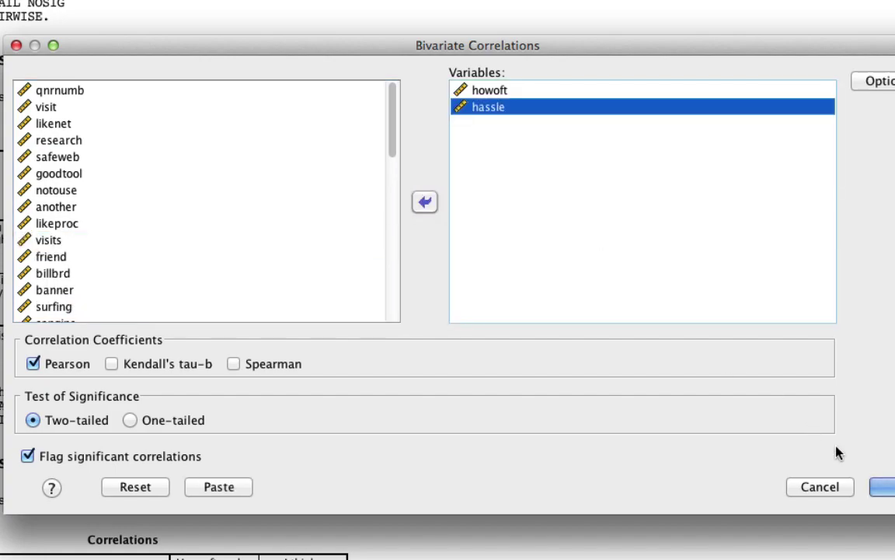
{"action": "left_click", "coordinate": [883, 487]}
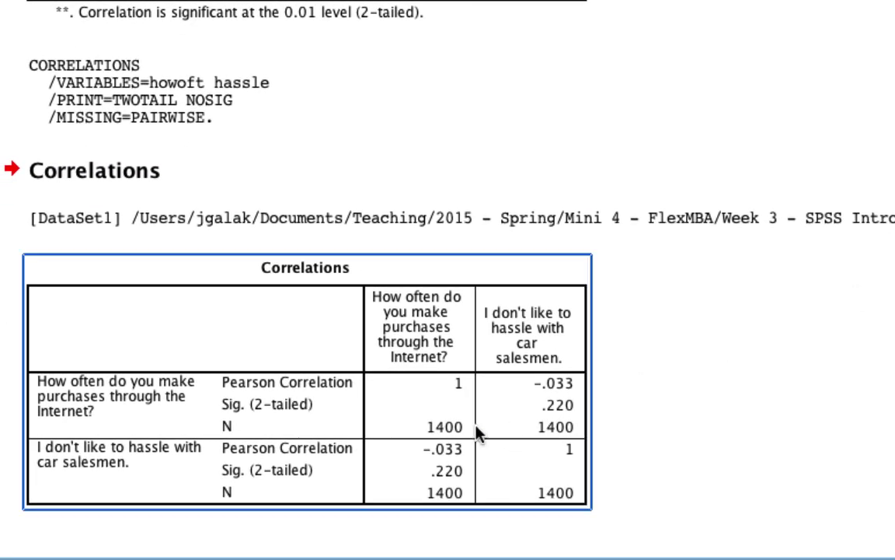